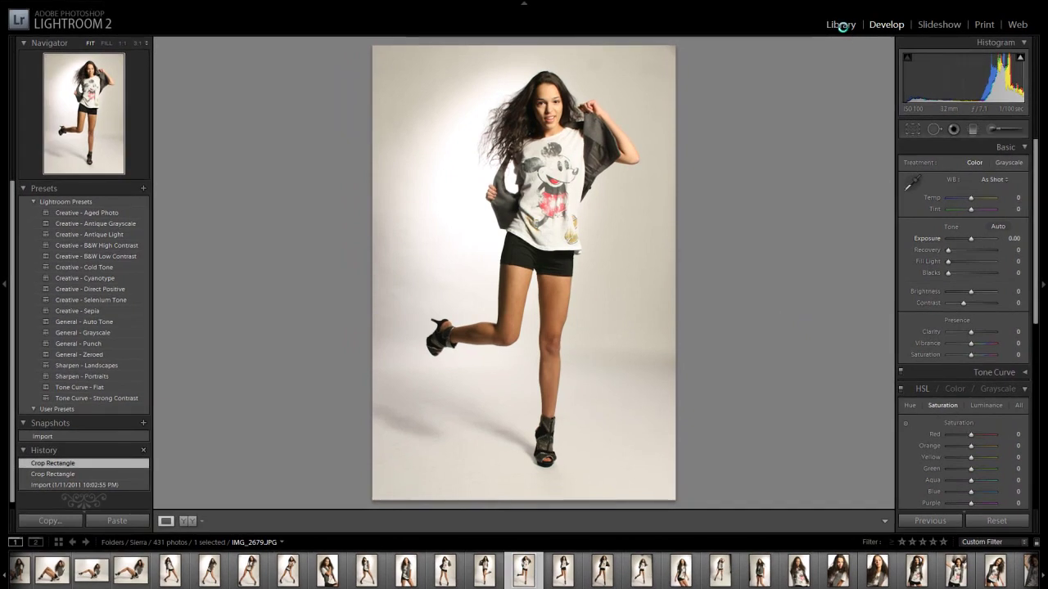
Crop IMG_2682.JPG around the model at the original aspect ratio, cutting out the studio equipment along the top and right edge
{"action": "left_click", "coordinate": [841, 25]}
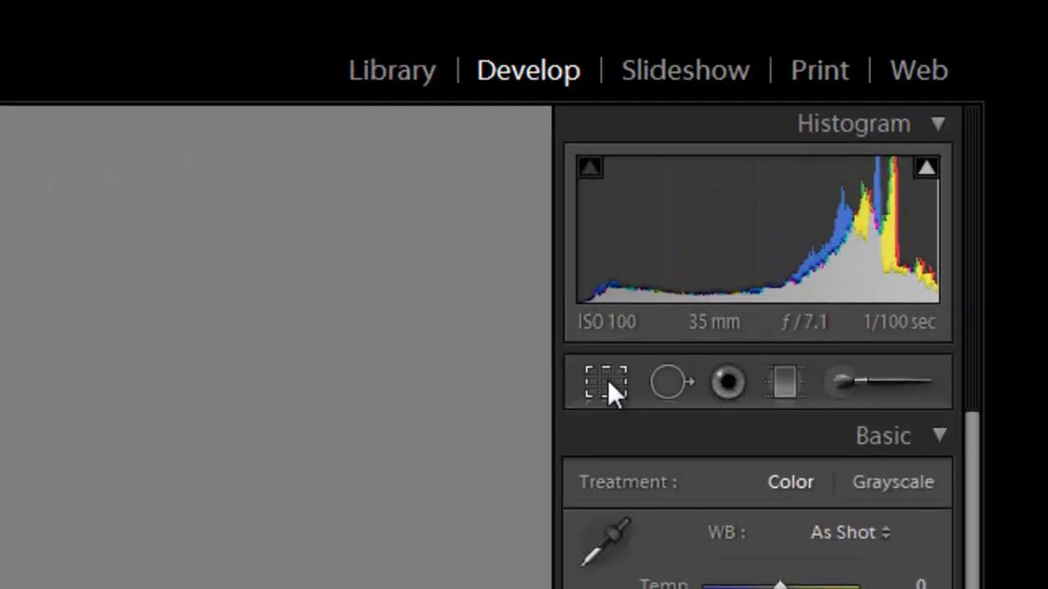
{"action": "left_click", "coordinate": [908, 120]}
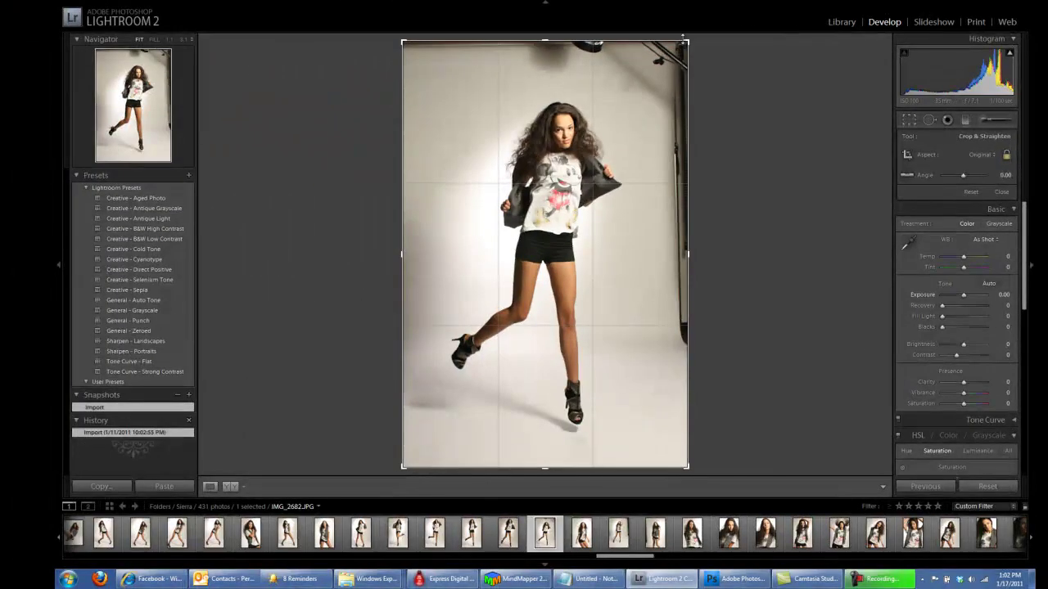
{"action": "key", "text": "shift"}
{"action": "left_click_drag", "start_coordinate": [678, 47], "coordinate": [630, 111]}
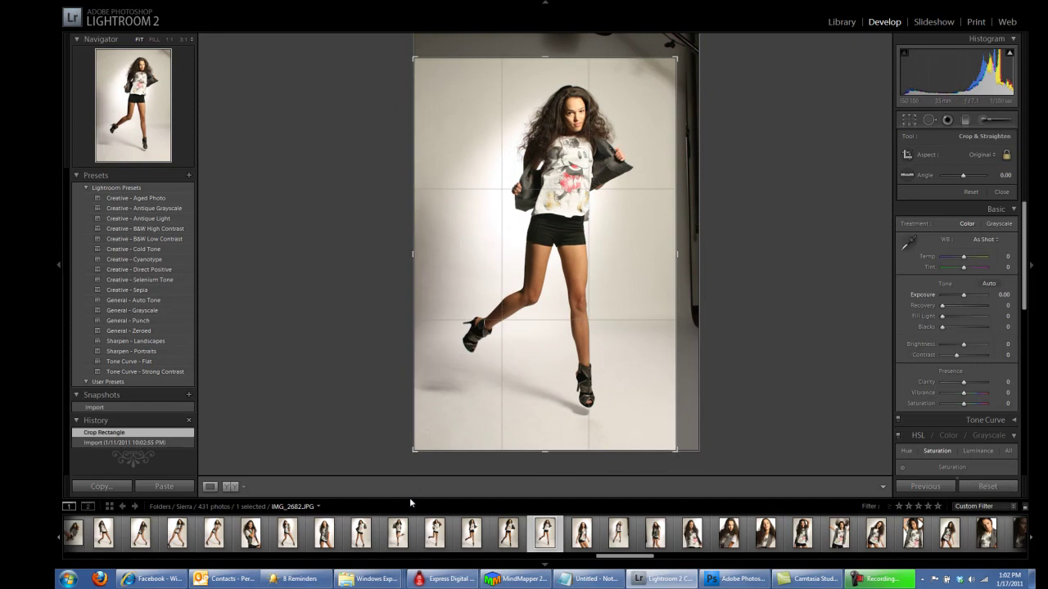
{"action": "key", "text": "alt"}
{"action": "left_click_drag", "start_coordinate": [414, 450], "coordinate": [428, 445]}
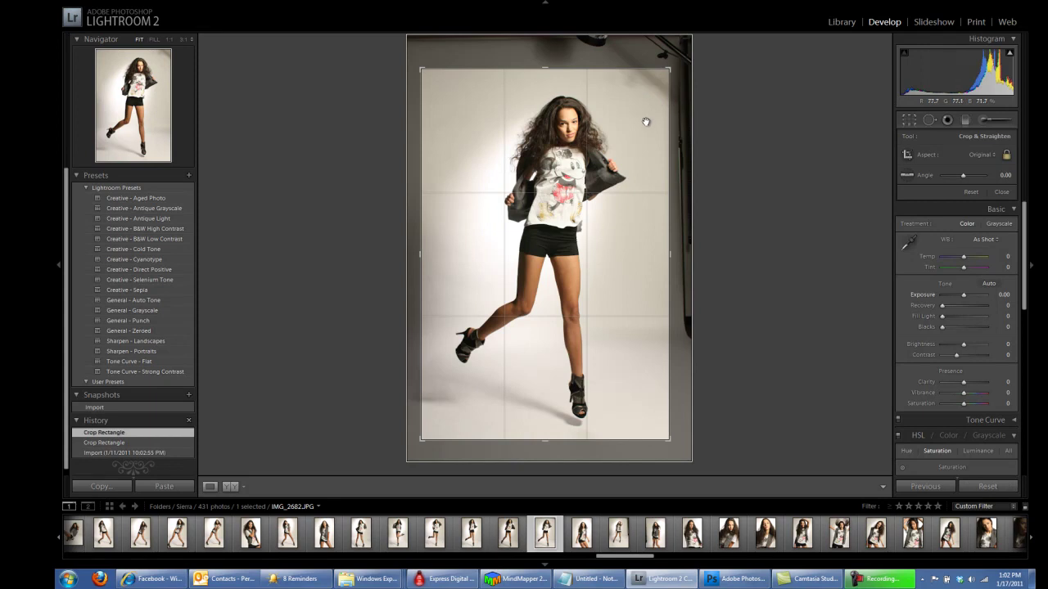
{"action": "key", "text": "Return"}
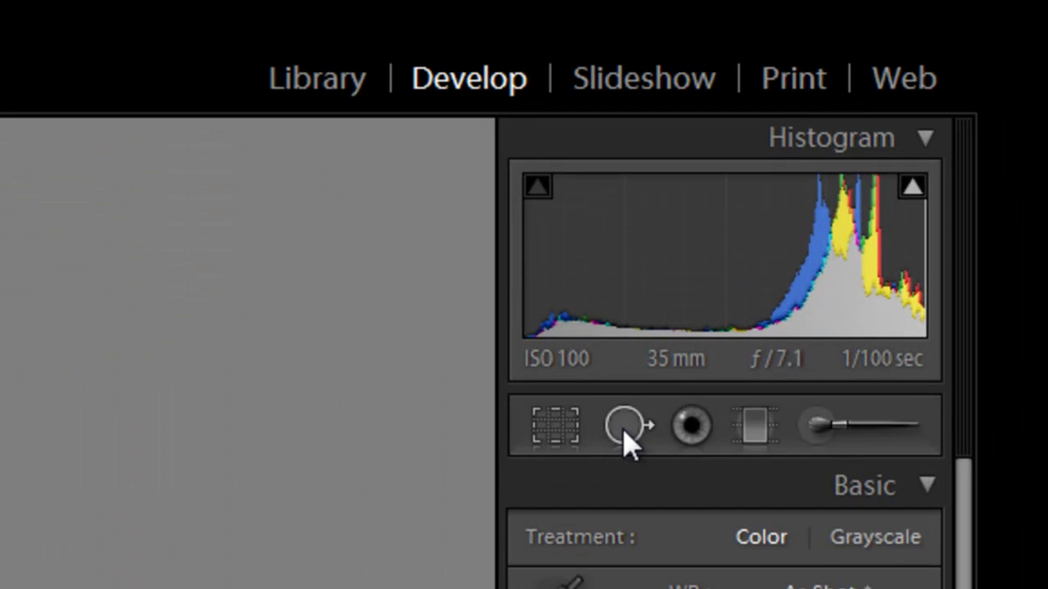
Heal the dark blemishes in the backdrop's upper-right corner using spot removal at size 82 and opacity 100
{"action": "left_click", "coordinate": [896, 153]}
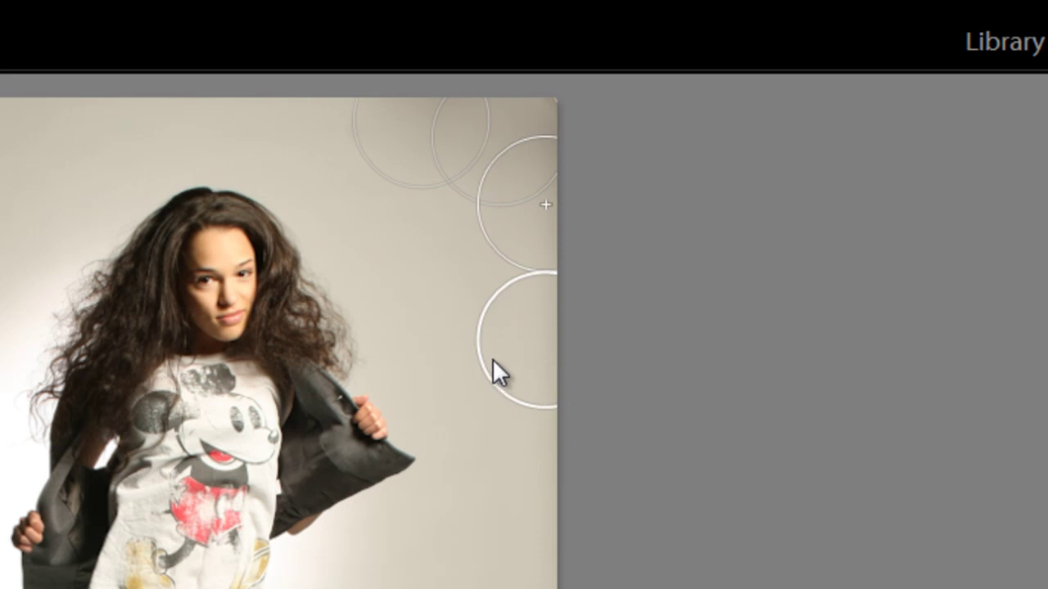
{"action": "left_click_drag", "start_coordinate": [520, 344], "coordinate": [513, 351]}
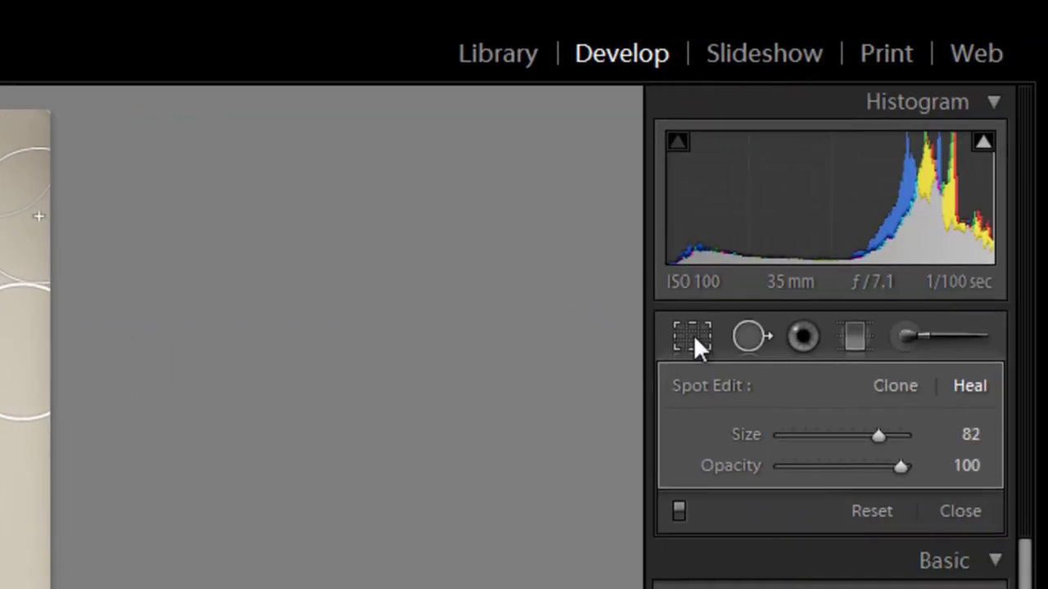
{"action": "left_click", "coordinate": [693, 335]}
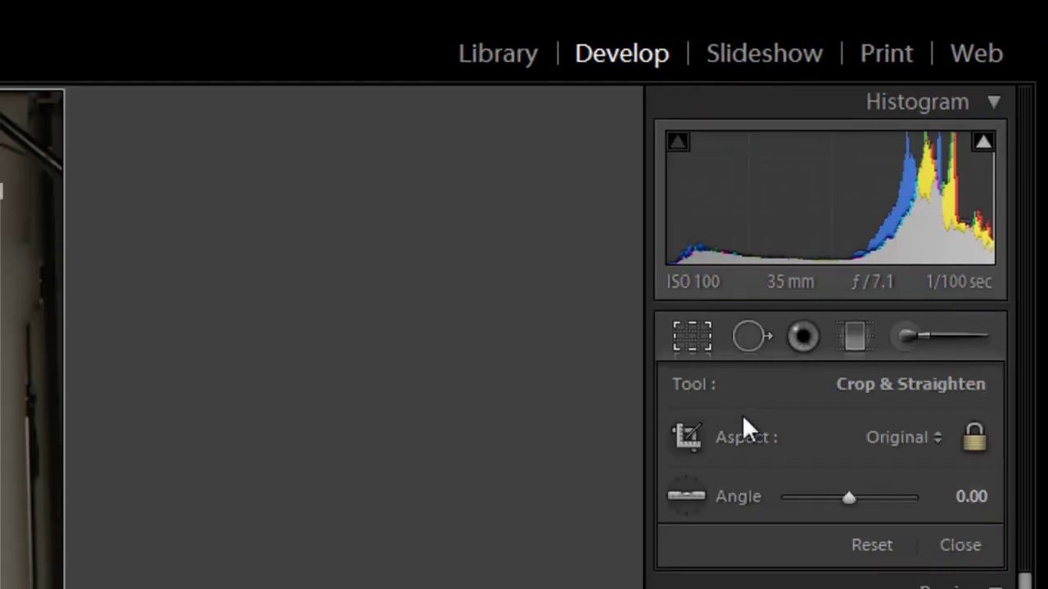
{"action": "left_click", "coordinate": [702, 335]}
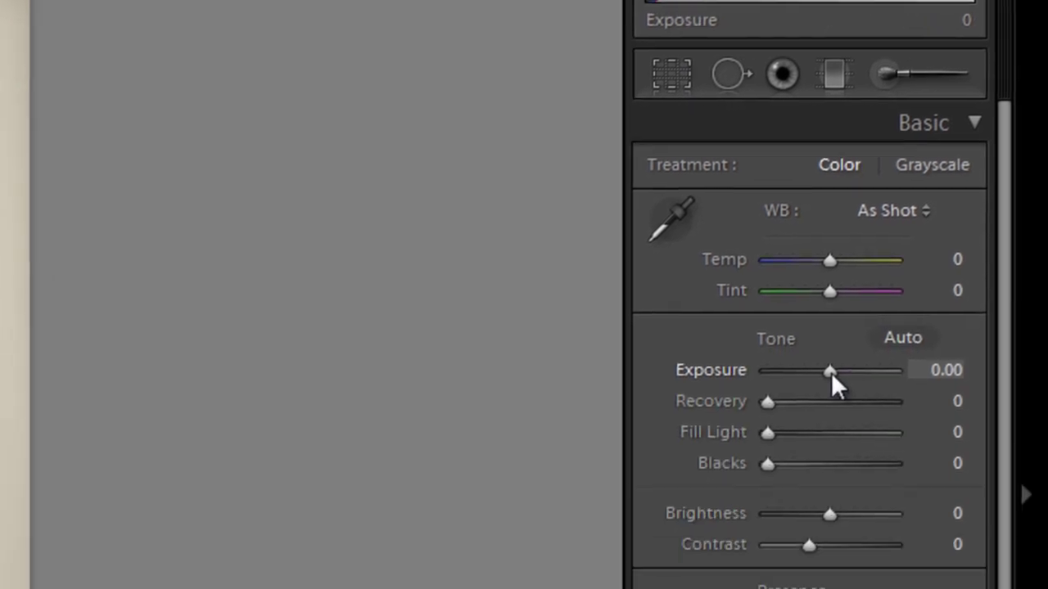
Lower the exposure of IMG_2682.JPG to -0.57
{"action": "left_click_drag", "start_coordinate": [831, 373], "coordinate": [814, 277]}
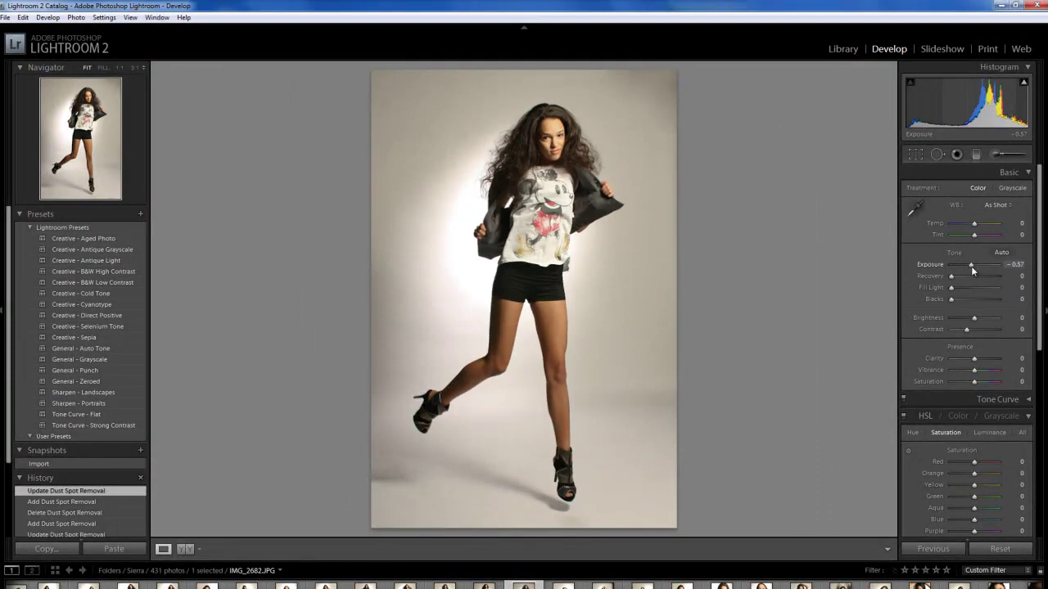
{"action": "left_click_drag", "start_coordinate": [970, 266], "coordinate": [971, 266]}
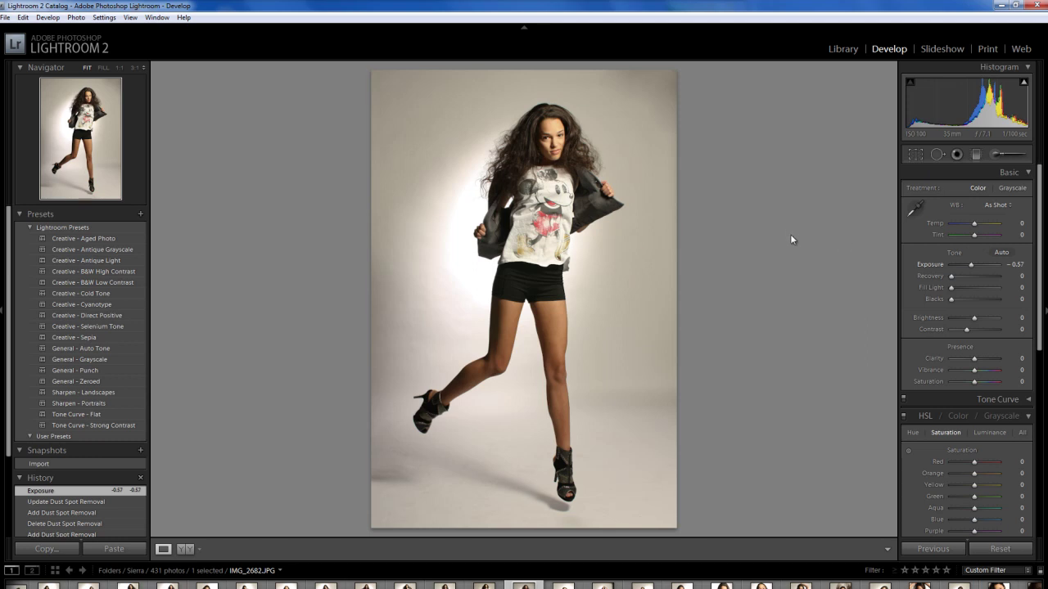
Crop IMG_2683.JPG slightly tighter around the model from its upper-left corner, keeping the original aspect ratio
{"action": "key", "text": "Right"}
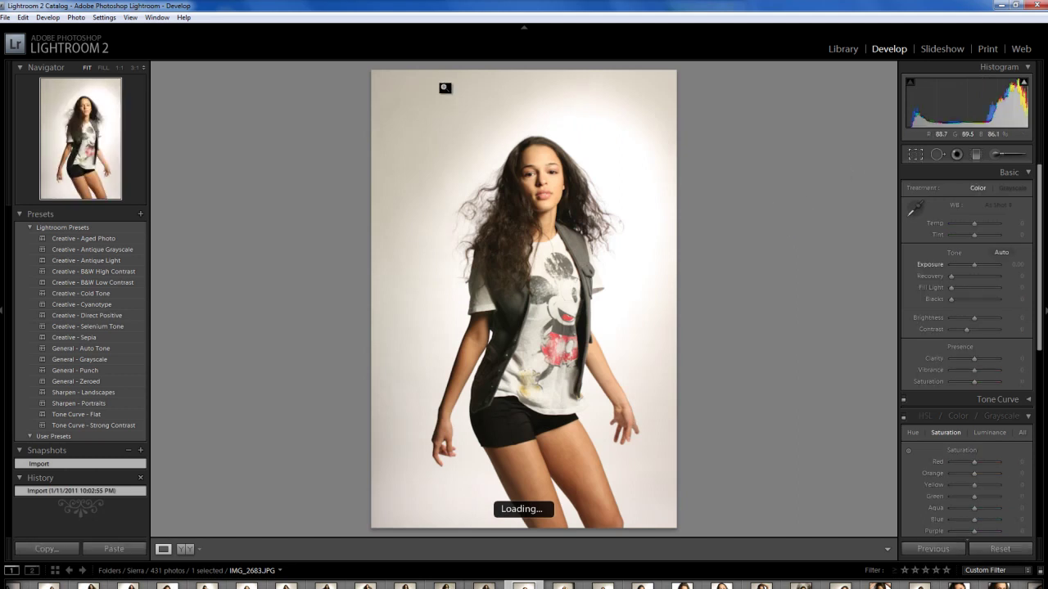
{"action": "left_click", "coordinate": [915, 155]}
{"action": "key", "text": "r"}
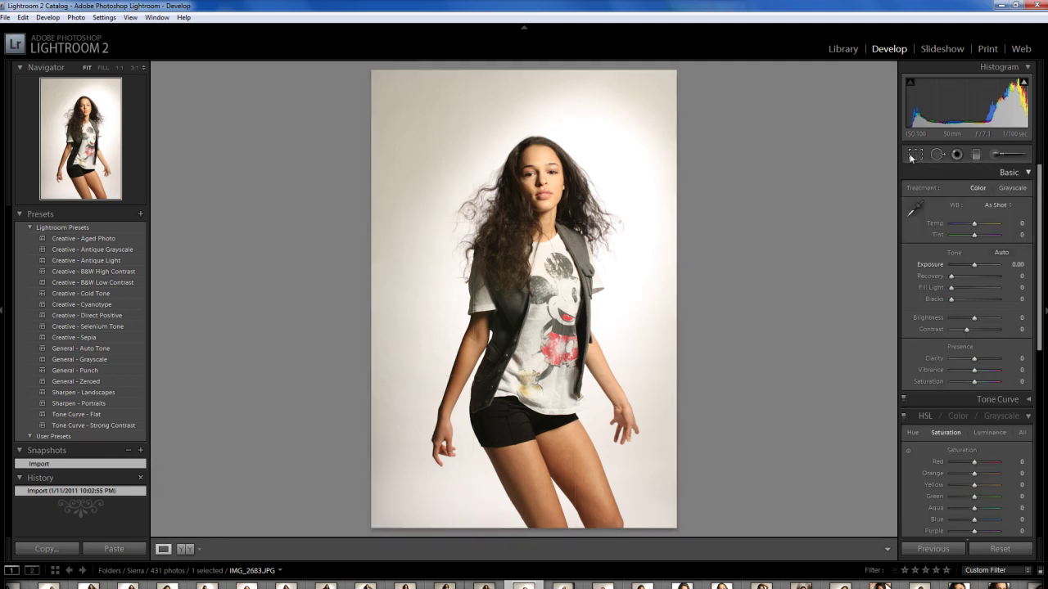
{"action": "left_click", "coordinate": [915, 155]}
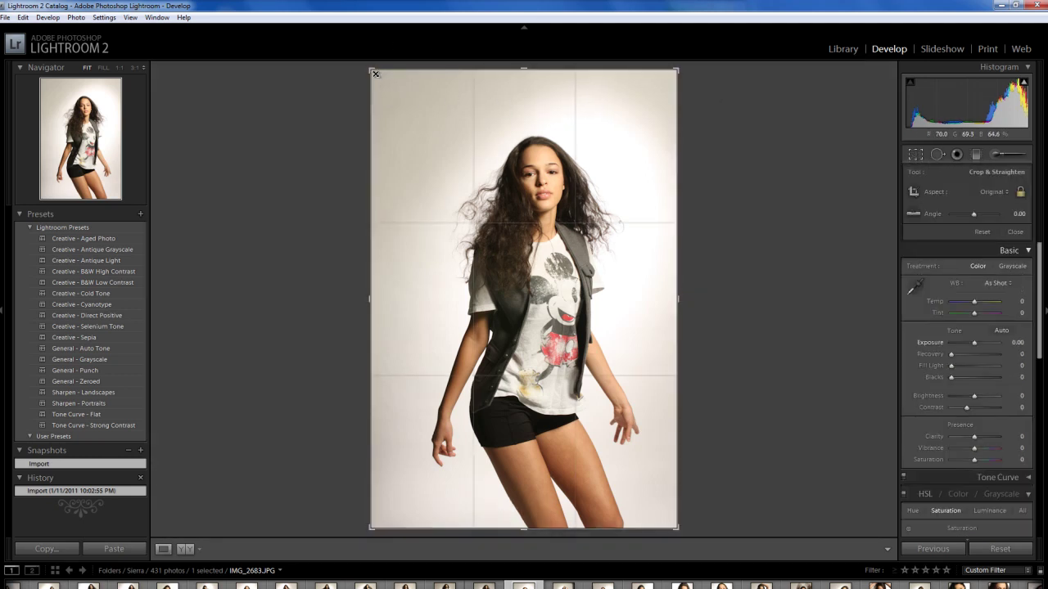
{"action": "left_click_drag", "start_coordinate": [371, 68], "coordinate": [388, 87]}
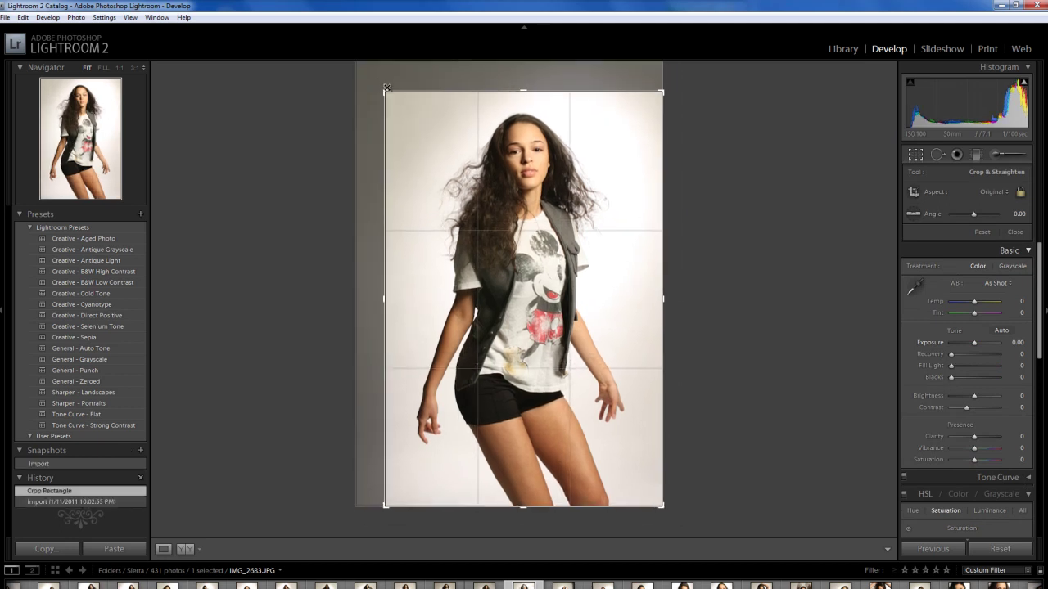
{"action": "key", "text": "r"}
Crop IMG_2684.JPG around the full-length model, excluding the equipment on the right, and reposition the photo within the crop frame
{"action": "key", "text": "Right"}
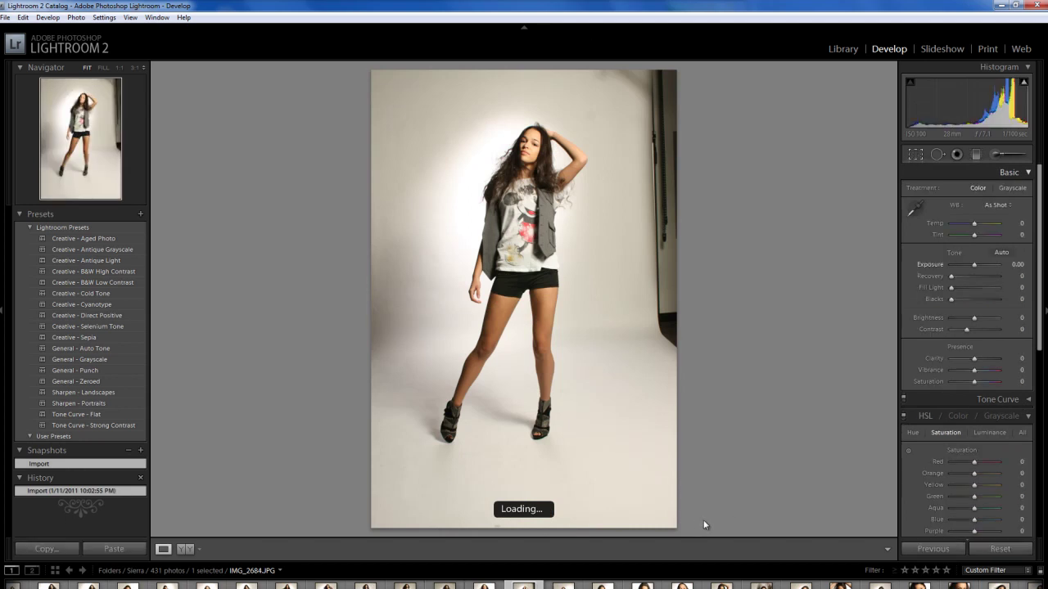
{"action": "key", "text": "r"}
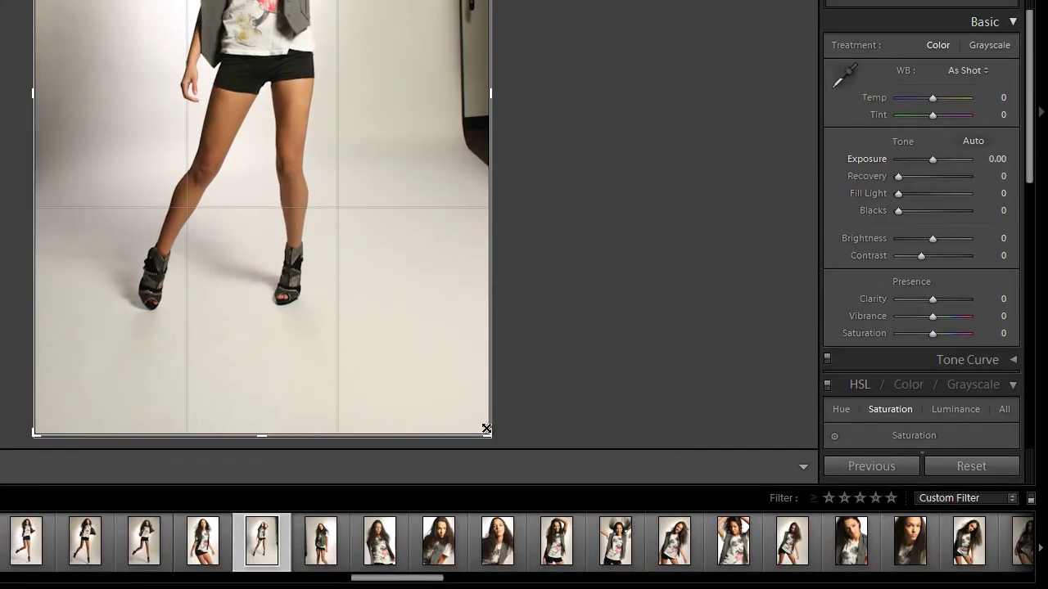
{"action": "left_click_drag", "start_coordinate": [485, 428], "coordinate": [458, 396]}
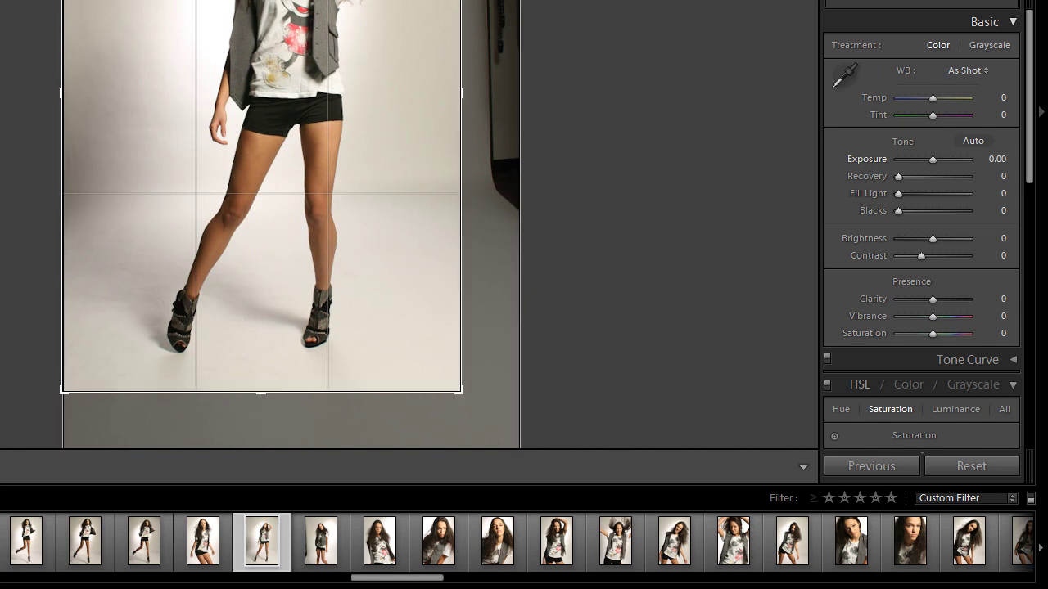
{"action": "left_click_drag", "start_coordinate": [461, 0], "coordinate": [453, 0]}
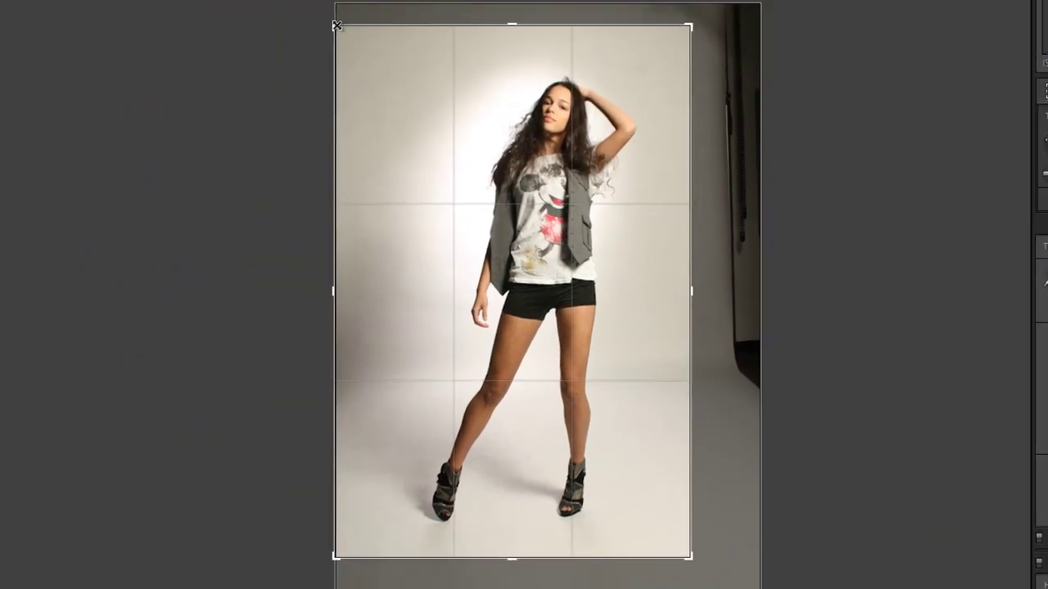
{"action": "left_click_drag", "start_coordinate": [336, 26], "coordinate": [343, 26]}
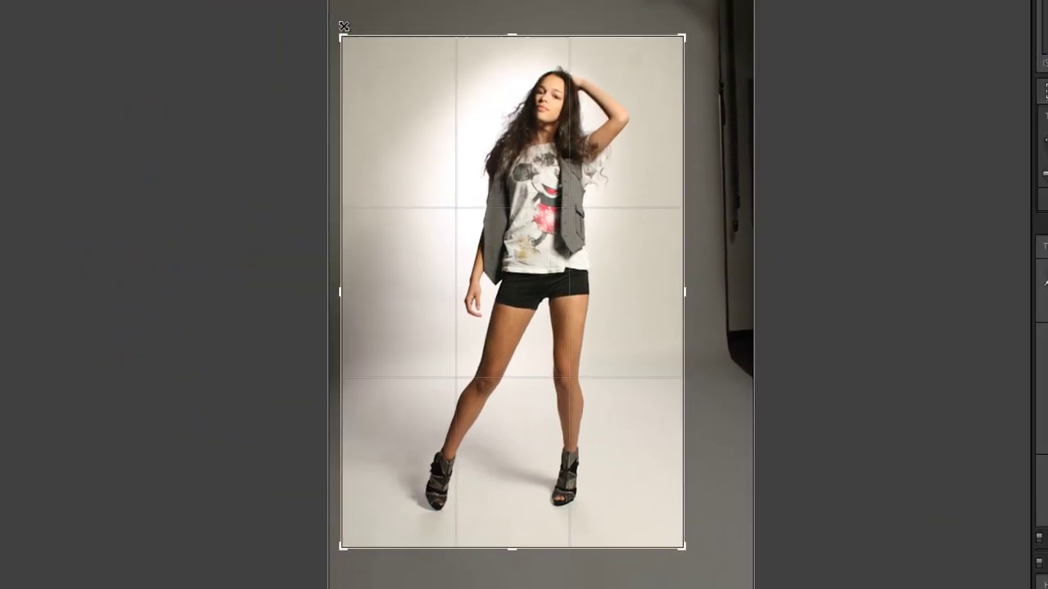
{"action": "left_click_drag", "start_coordinate": [343, 548], "coordinate": [346, 551]}
{"action": "left_click_drag", "start_coordinate": [530, 255], "coordinate": [519, 258]}
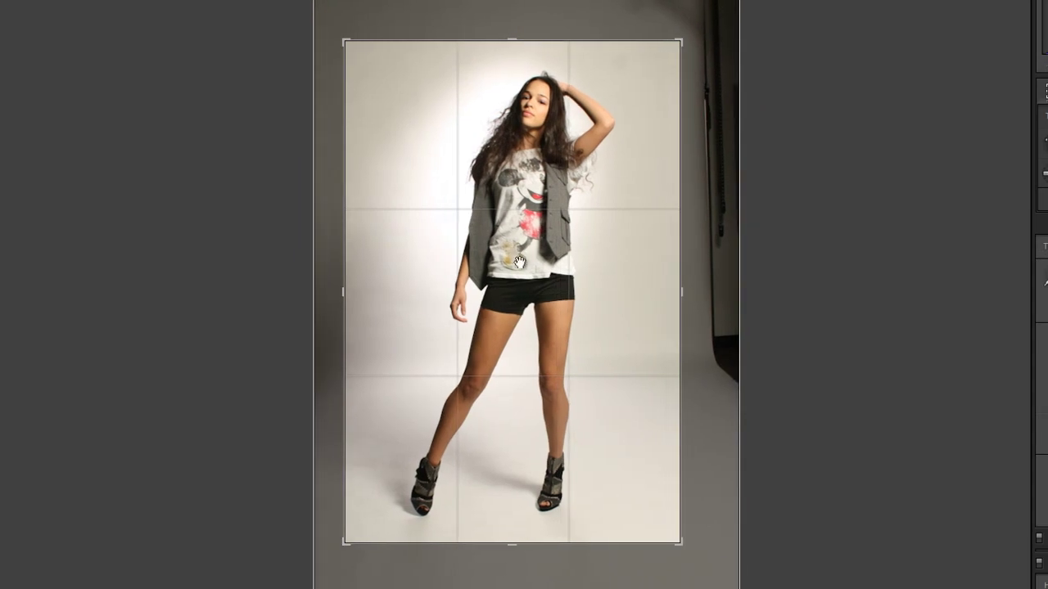
{"action": "key", "text": "Return"}
Remove IMG_2685.JPG and the closed-eyes portrait from the Lightroom catalog without deleting the files from disk
{"action": "key", "text": "Right"}
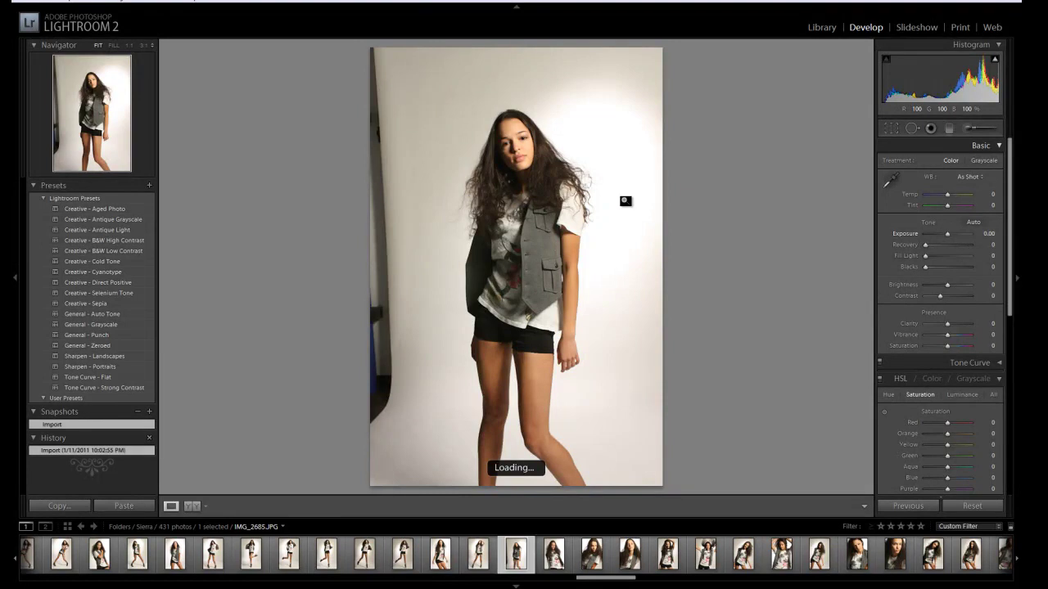
{"action": "key", "text": "Delete"}
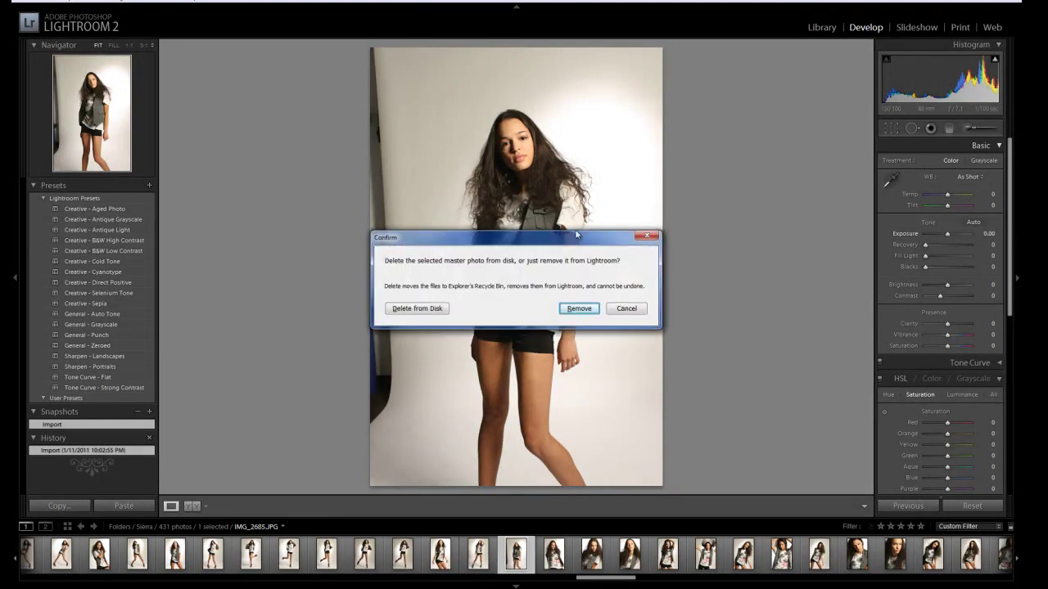
{"action": "left_click", "coordinate": [578, 309]}
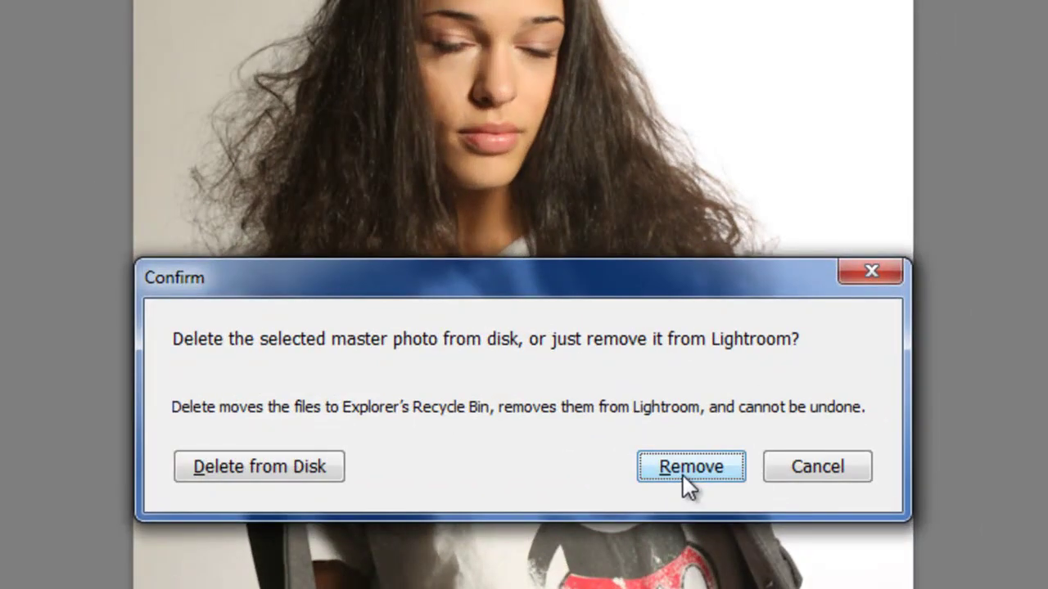
{"action": "left_click", "coordinate": [683, 475]}
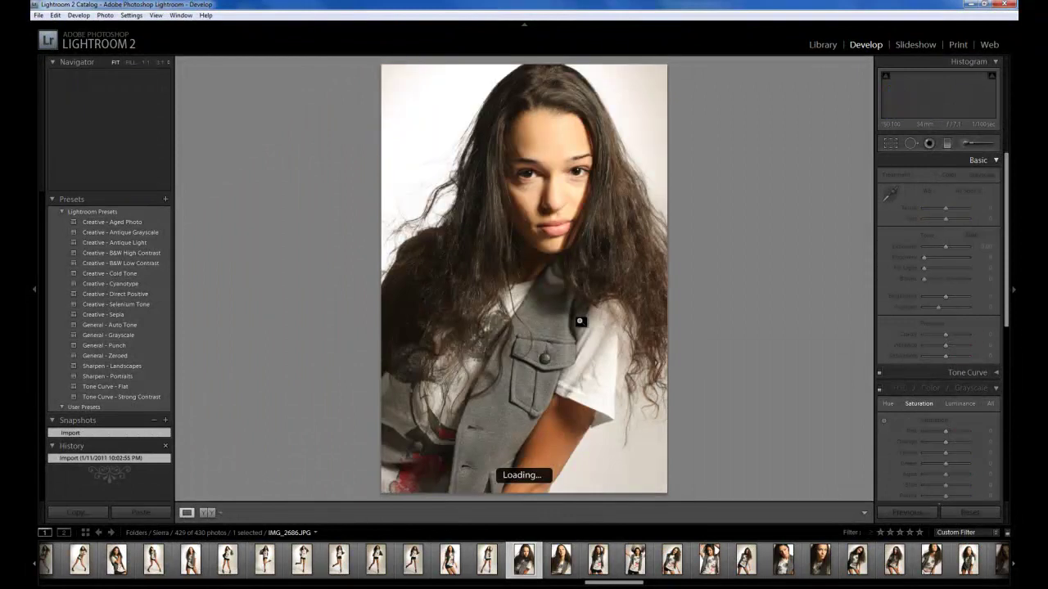
Review the following portraits one at a time up to IMG_2699.JPG, checking pose, expression and framing
{"action": "key", "text": "Right"}
{"action": "key", "text": "Right"}
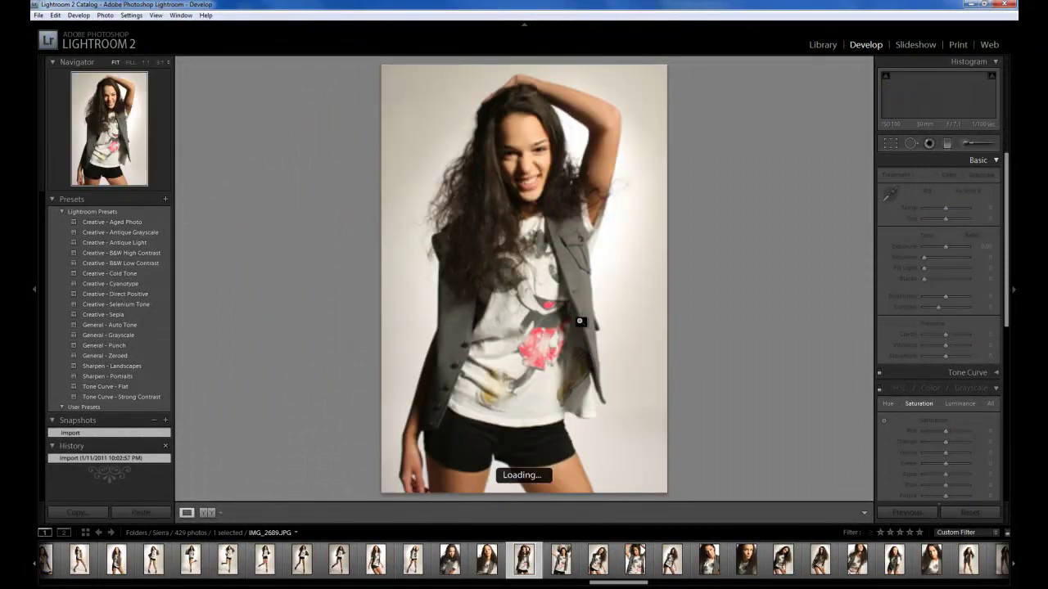
{"action": "key", "text": "Right"}
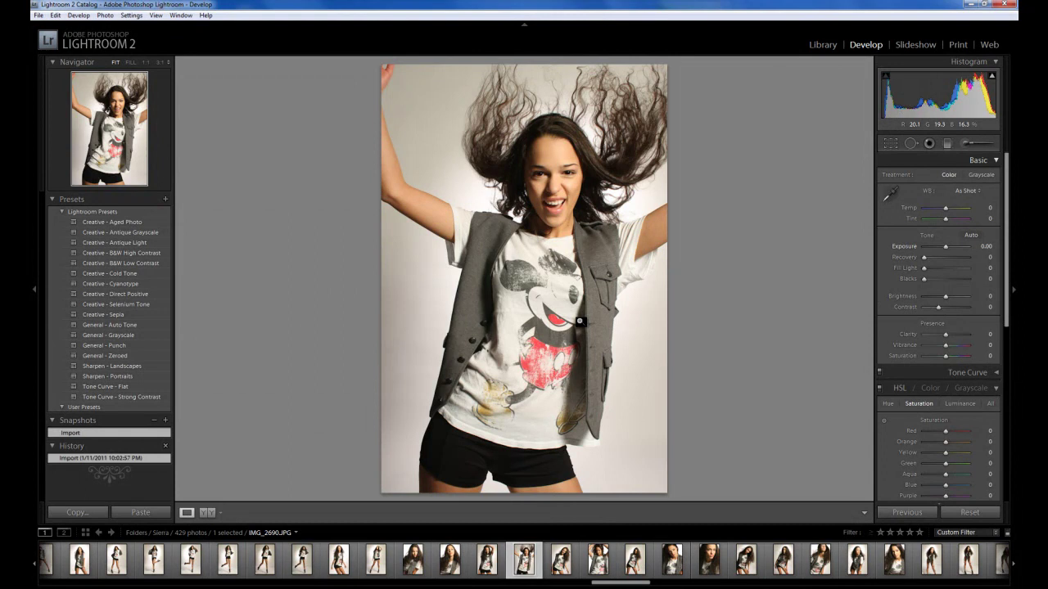
{"action": "key", "text": "Right"}
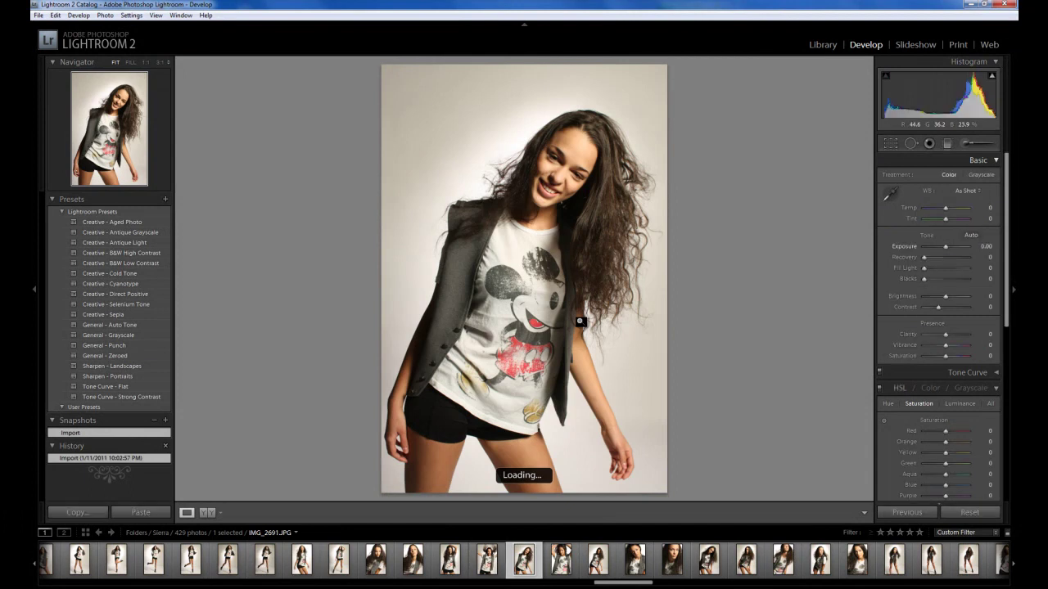
{"action": "key", "text": "Right"}
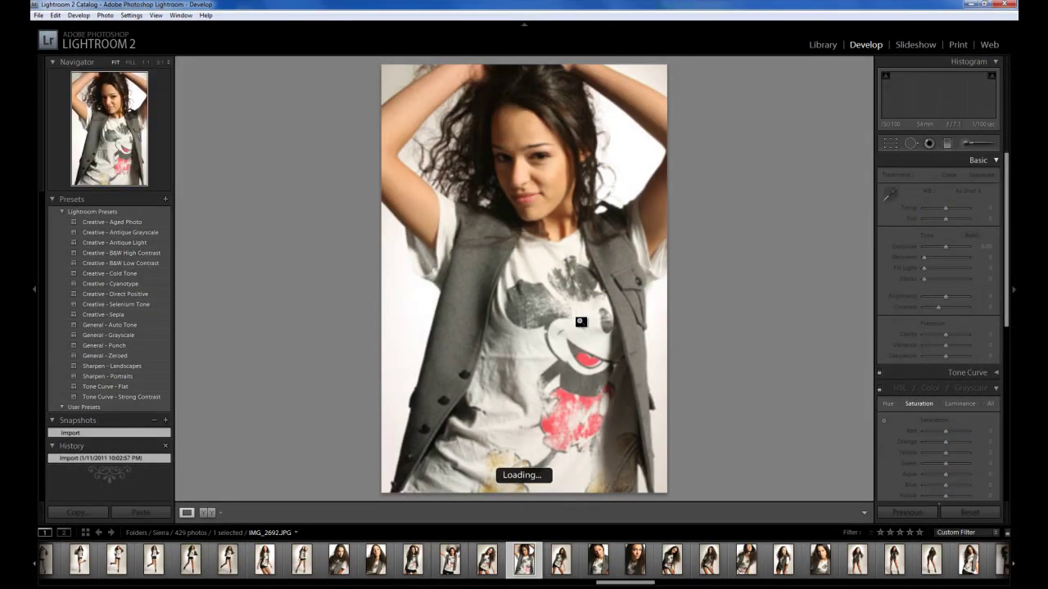
{"action": "key", "text": "Right"}
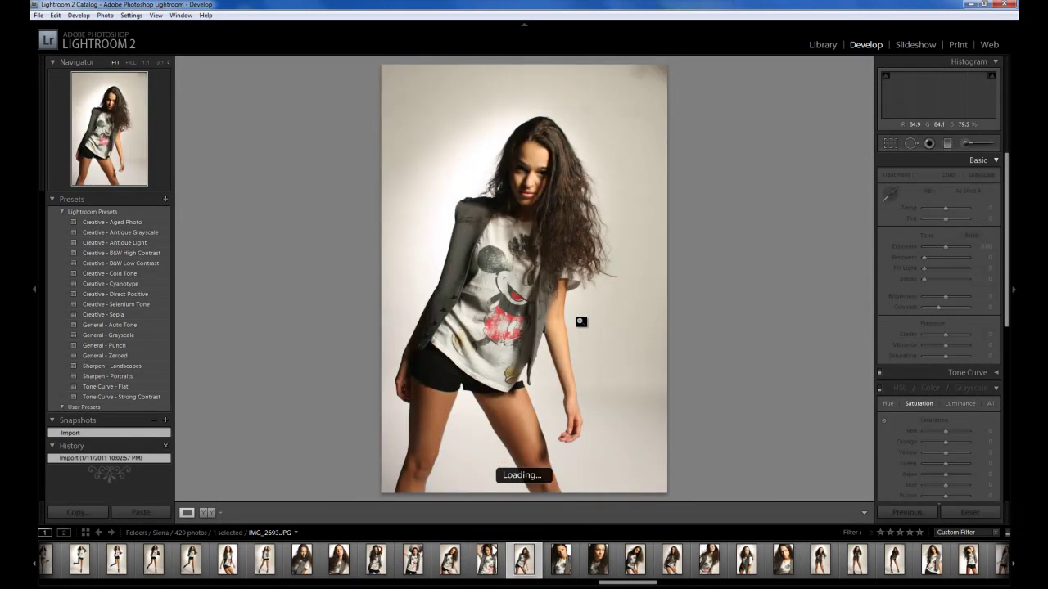
{"action": "key", "text": "Right"}
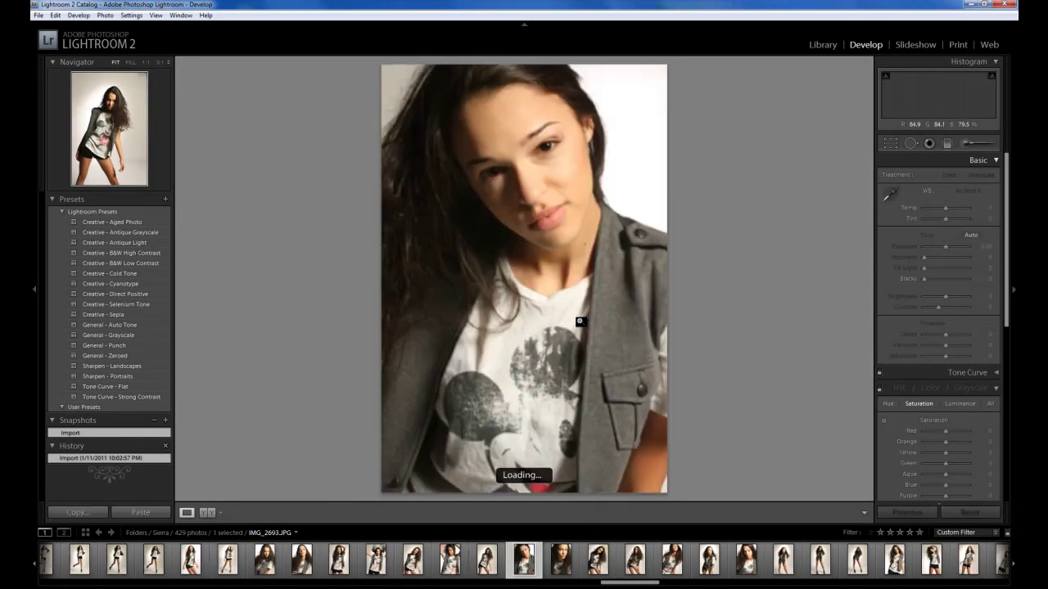
{"action": "key", "text": "Right"}
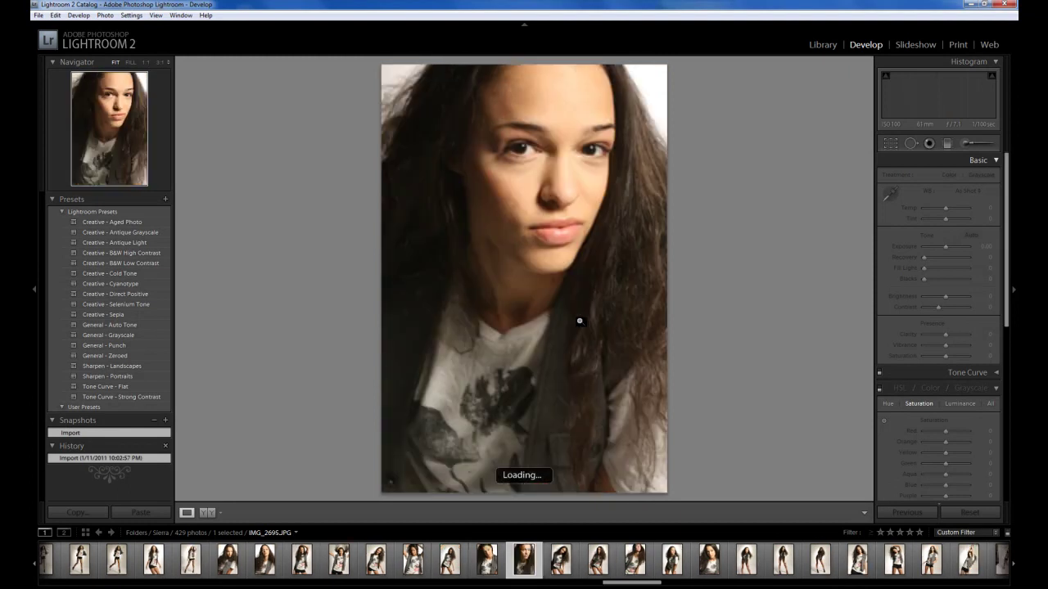
{"action": "key", "text": "Right"}
{"action": "key", "text": "Right"}
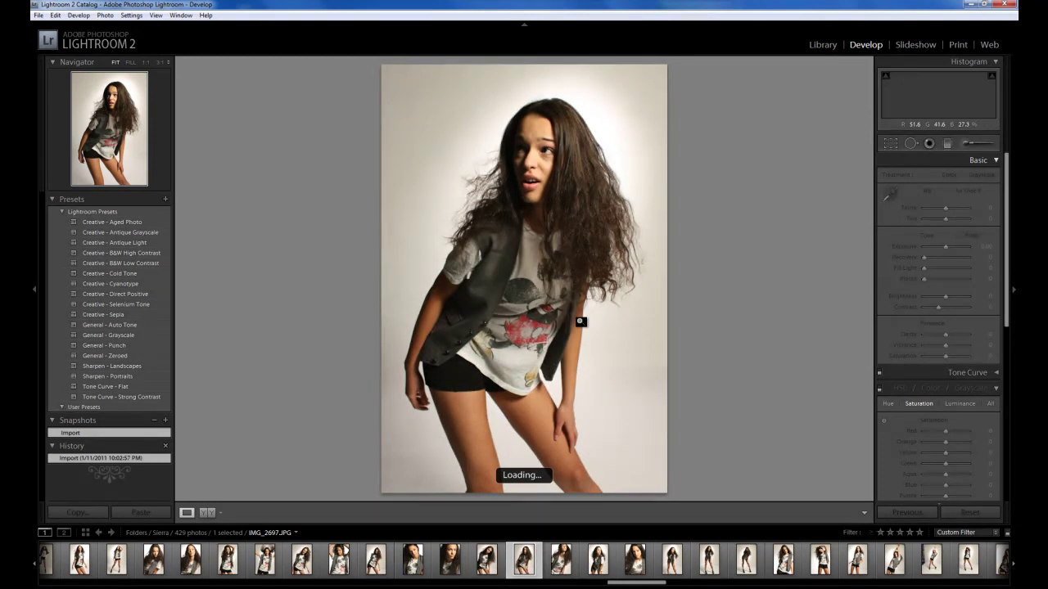
{"action": "key", "text": "Right"}
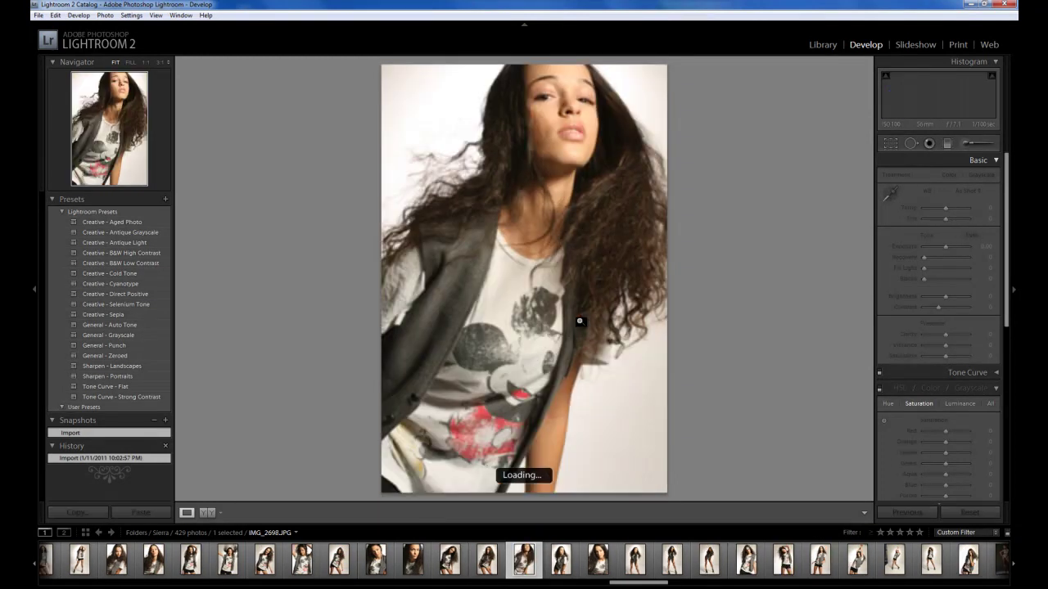
{"action": "key", "text": "Right"}
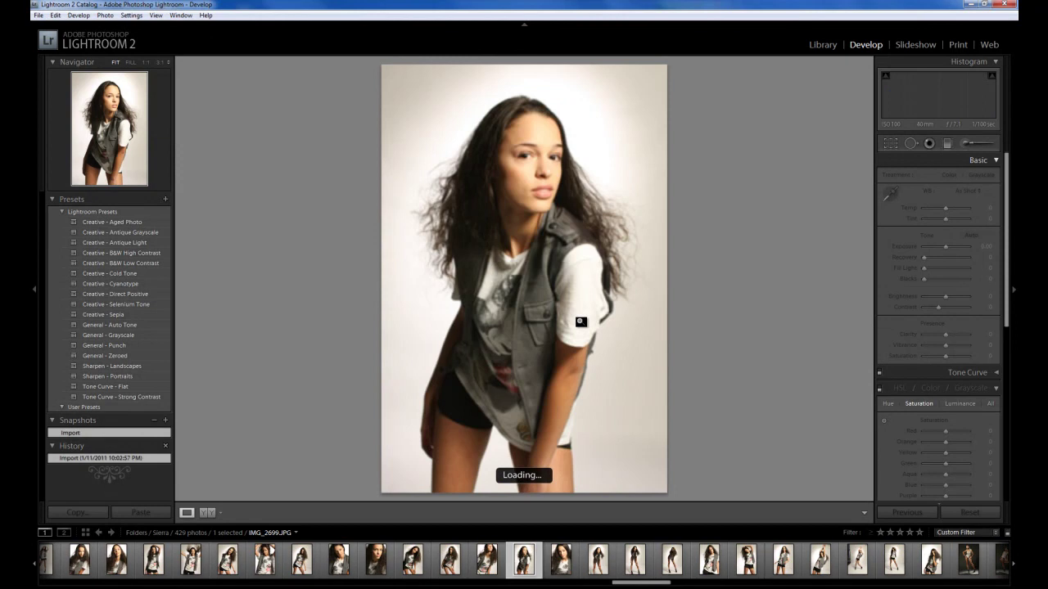